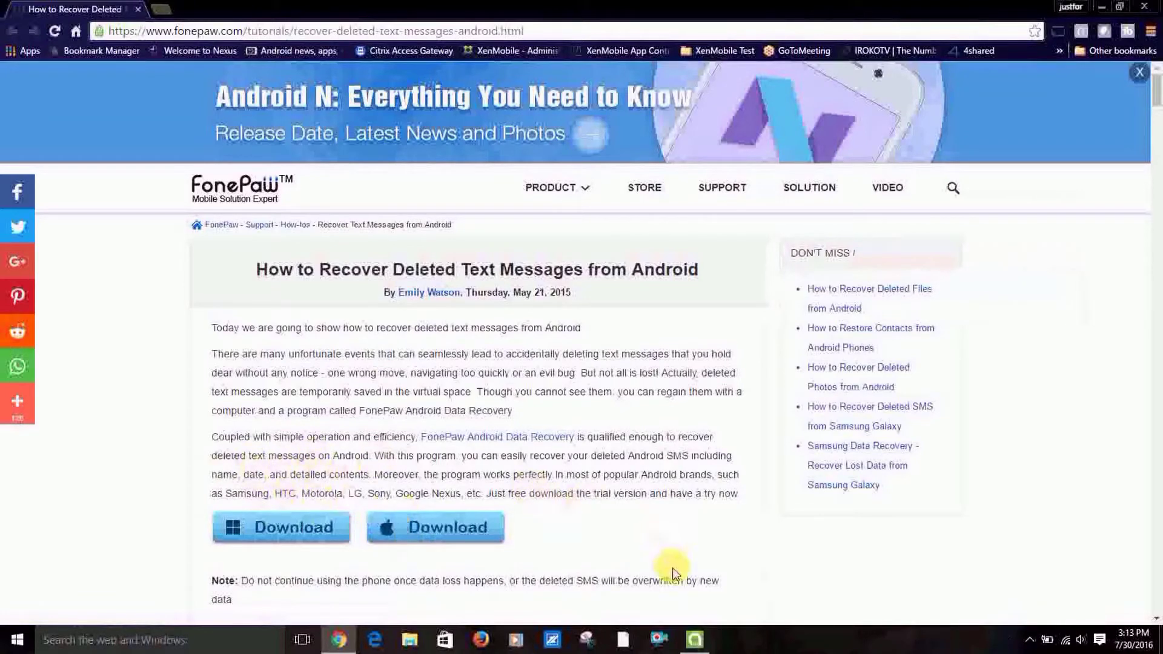
Switch to FonePaw Android Data Recovery to view the Android 4.2+ USB debugging guide
click(693, 641)
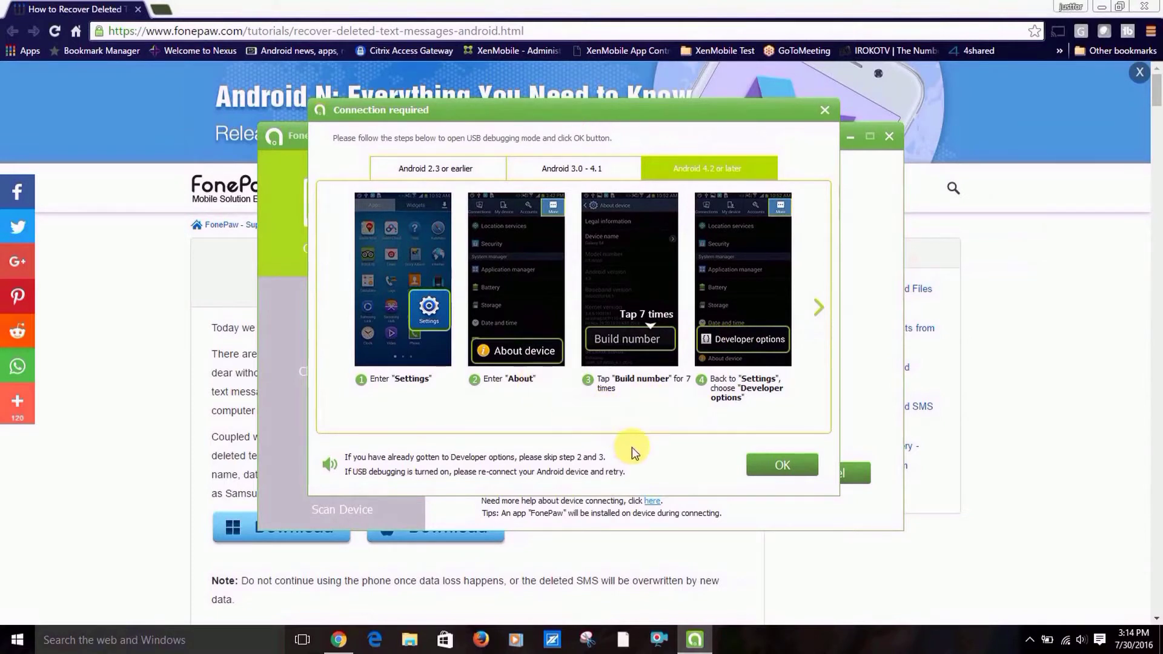
Dismiss the Connection required dialog with OK to return to the tutorial page
click(770, 467)
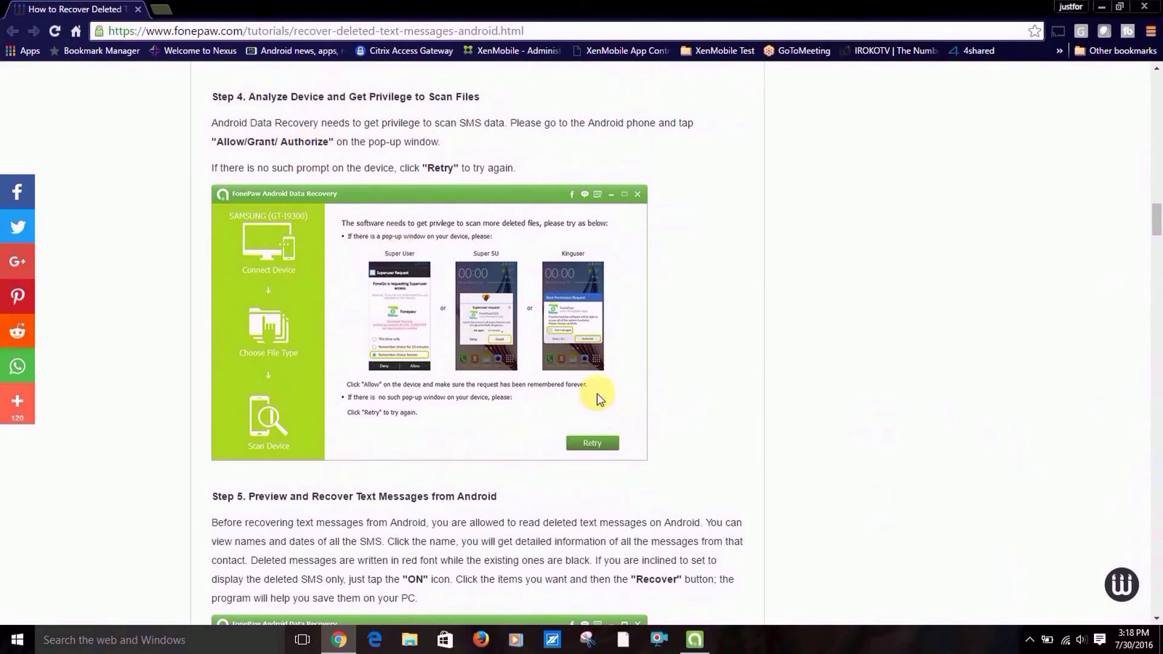
scroll(339, 124, down, 5)
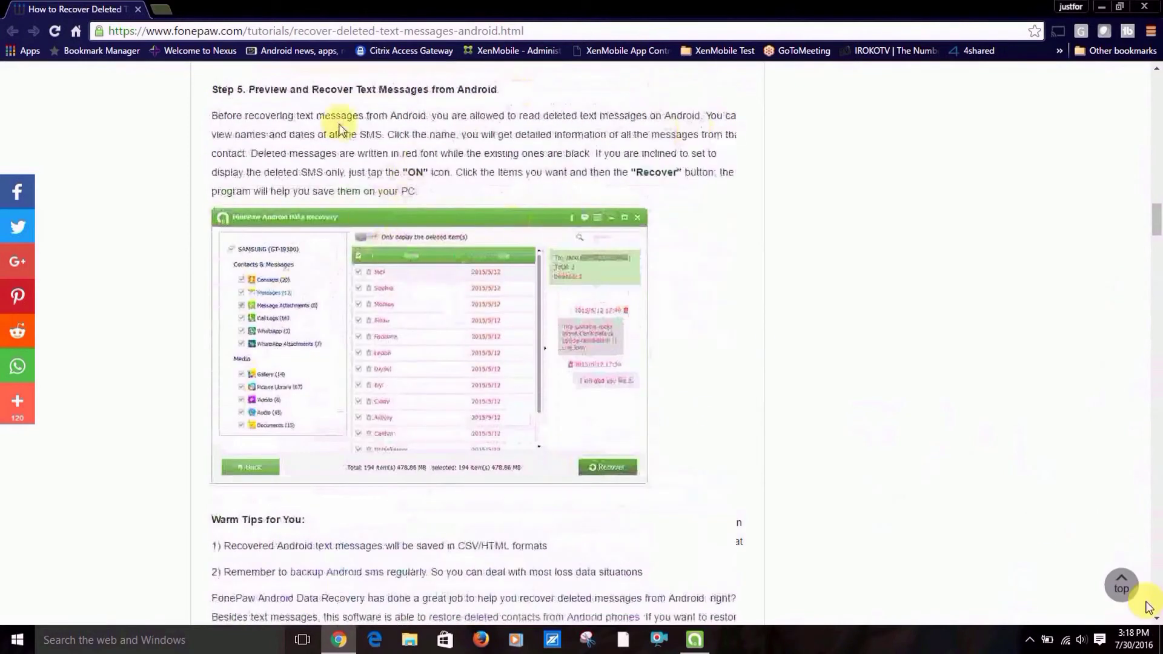